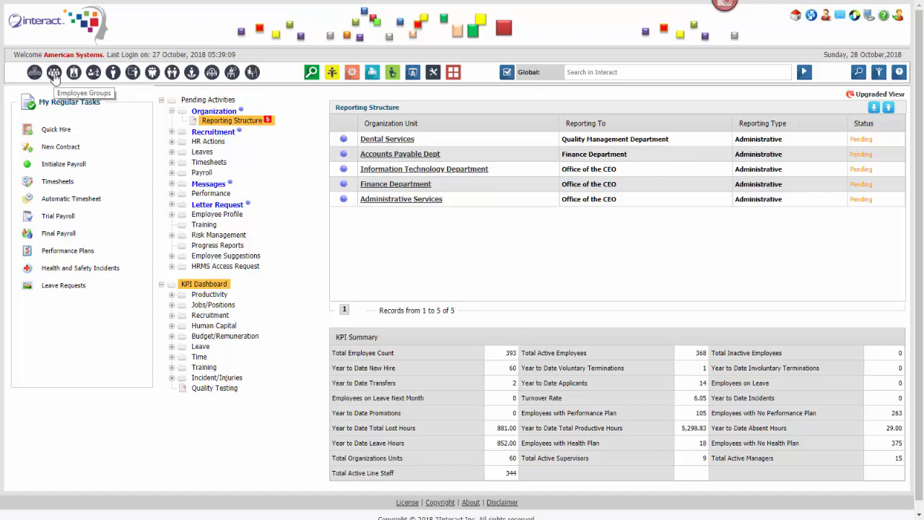
# Step: Open the Accountant job from the Job Classifications list for editing
pyautogui.click(74, 75)
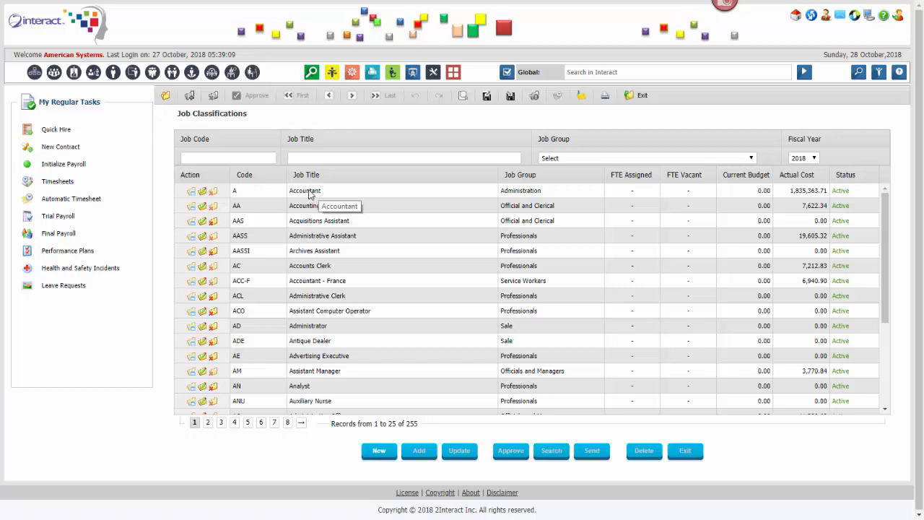
pyautogui.click(302, 192)
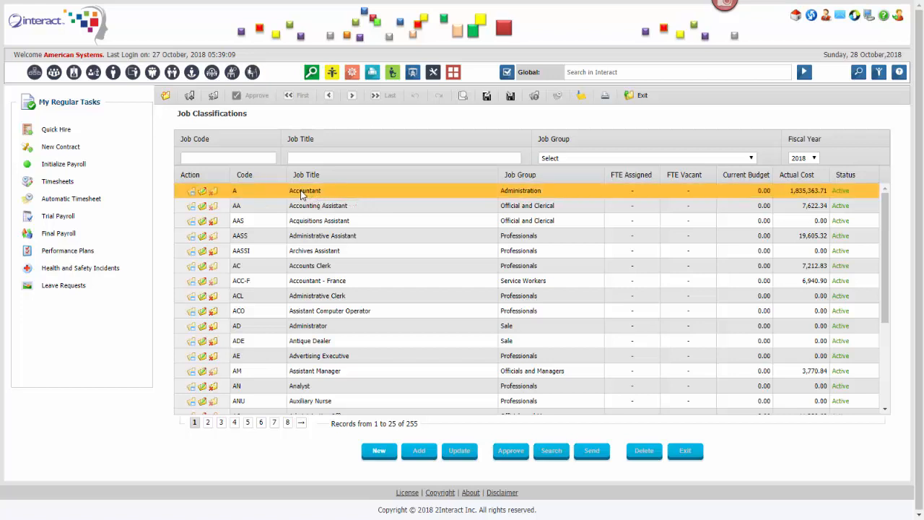
pyautogui.click(203, 193)
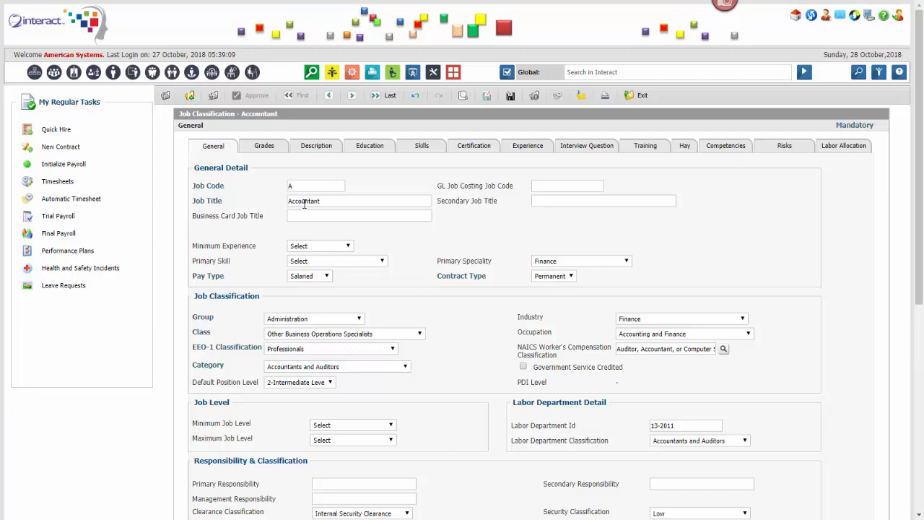
# Step: Examine the Accountant job's general details, including job code, job title, business card job title, and the primary skill and speciality choices
pyautogui.doubleClick(302, 202)
pyautogui.doubleClick(301, 186)
pyautogui.click(282, 192)
pyautogui.scroll(-3, 435, 258)
pyautogui.scroll(3, 435, 257)
pyautogui.scroll(-2, 435, 243)
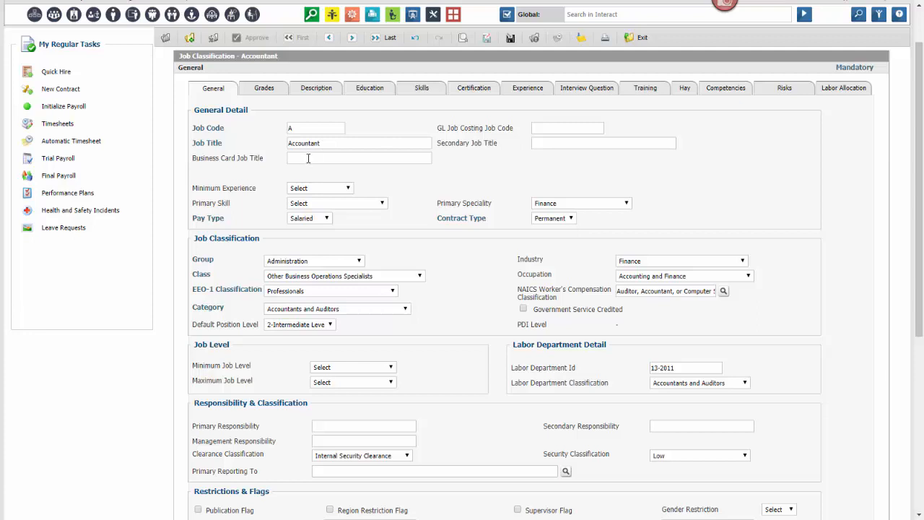
pyautogui.tripleClick(239, 160)
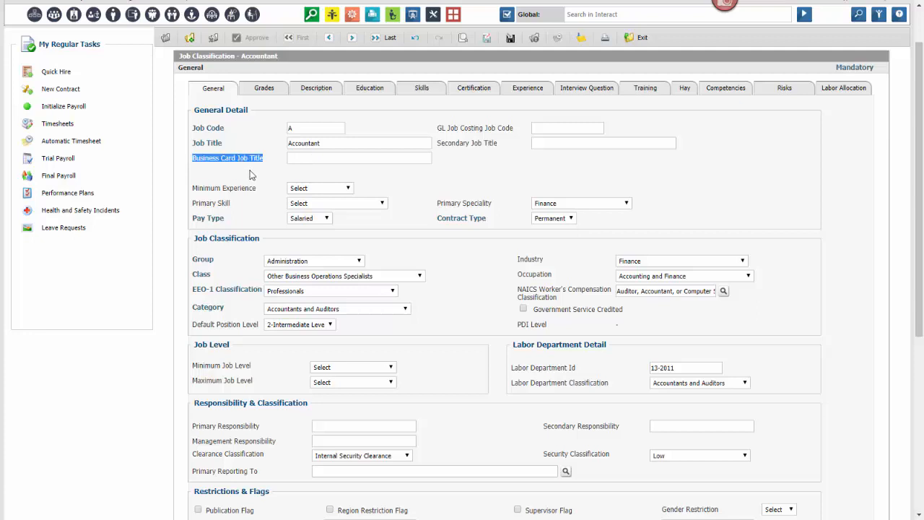
pyautogui.click(251, 175)
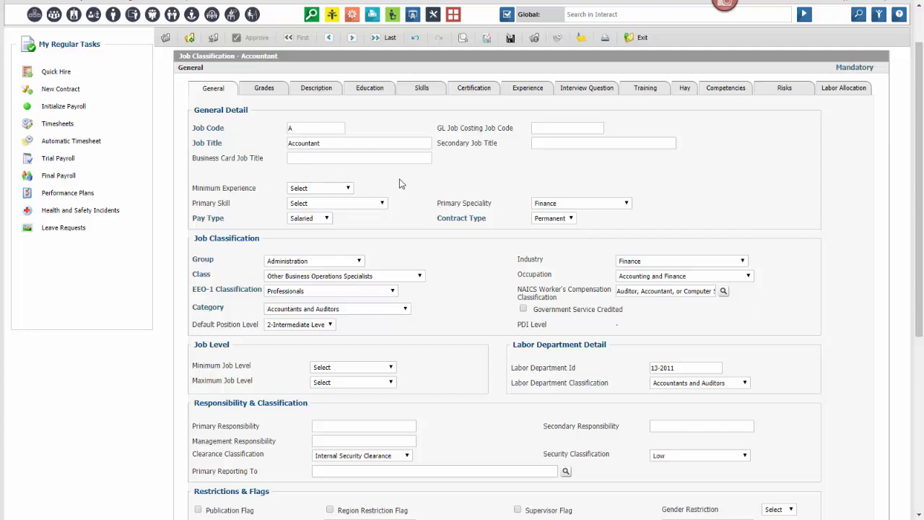
pyautogui.click(365, 202)
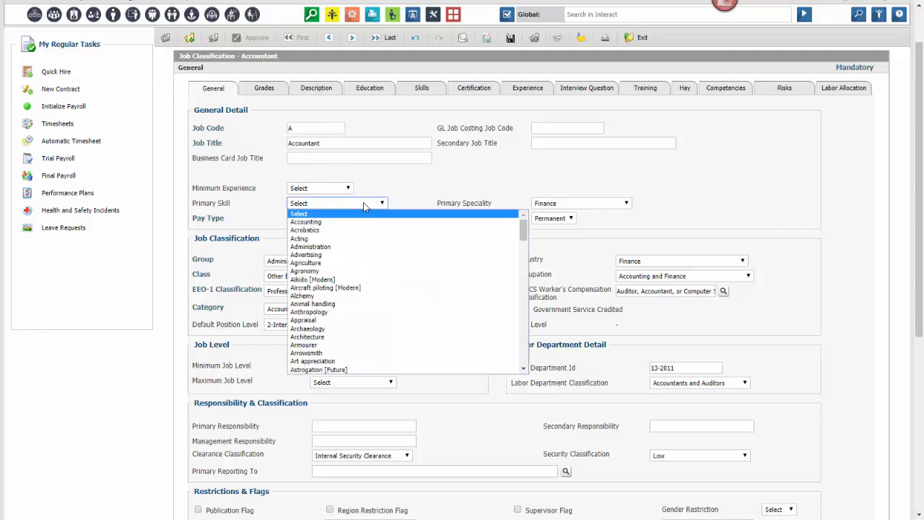
pyautogui.click(417, 185)
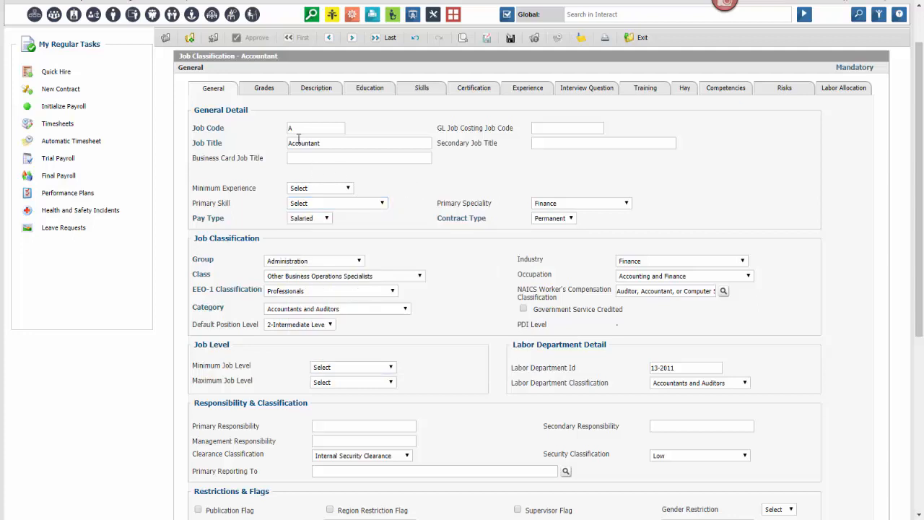
pyautogui.click(594, 205)
pyautogui.click(590, 169)
# Step: Review the job's classification, job level, labor department, responsibility, restrictions and flags, description document, requirements and status sections
pyautogui.scroll(-1, 420, 235)
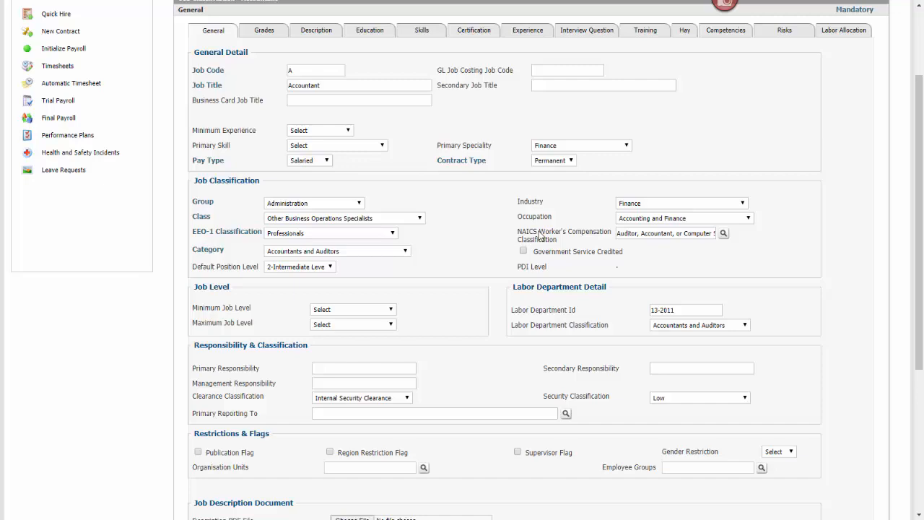
pyautogui.scroll(-3, 539, 236)
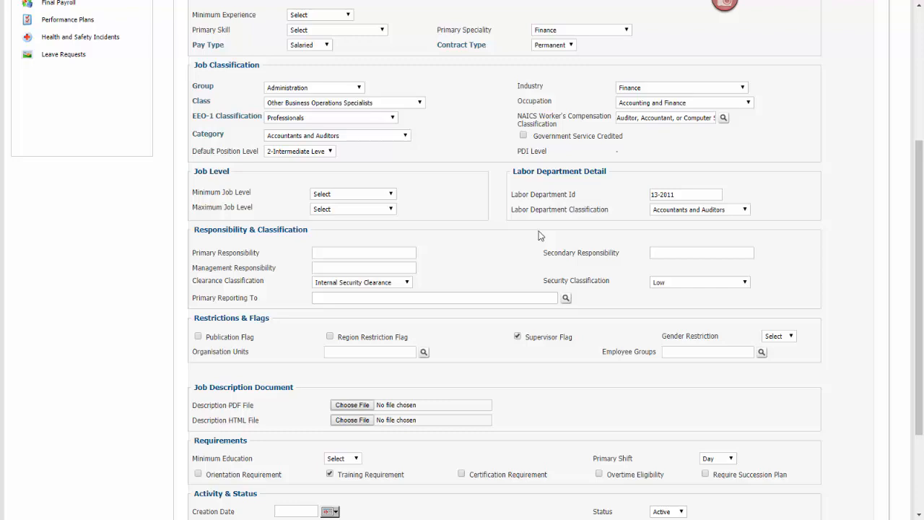
pyautogui.scroll(-3, 538, 236)
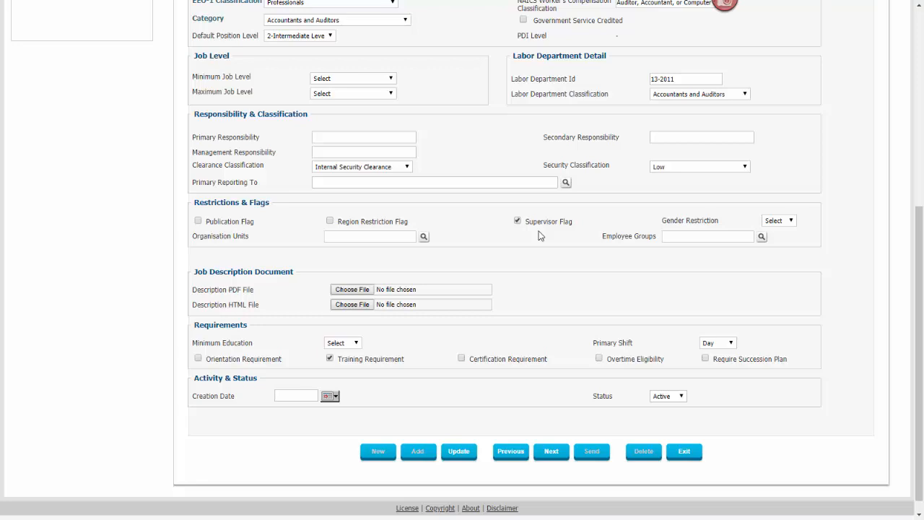
pyautogui.hotkey('alt', 'Down')
pyautogui.press('Escape')
pyautogui.scroll(5, 538, 236)
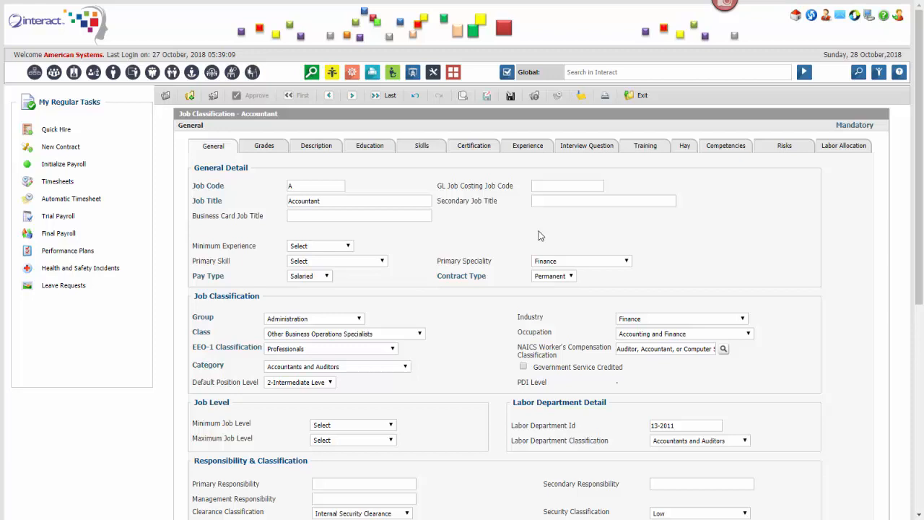
# Step: Search globally for "job class" and choose the Maintenance: Organization & Job Classification entry
pyautogui.write('job class')
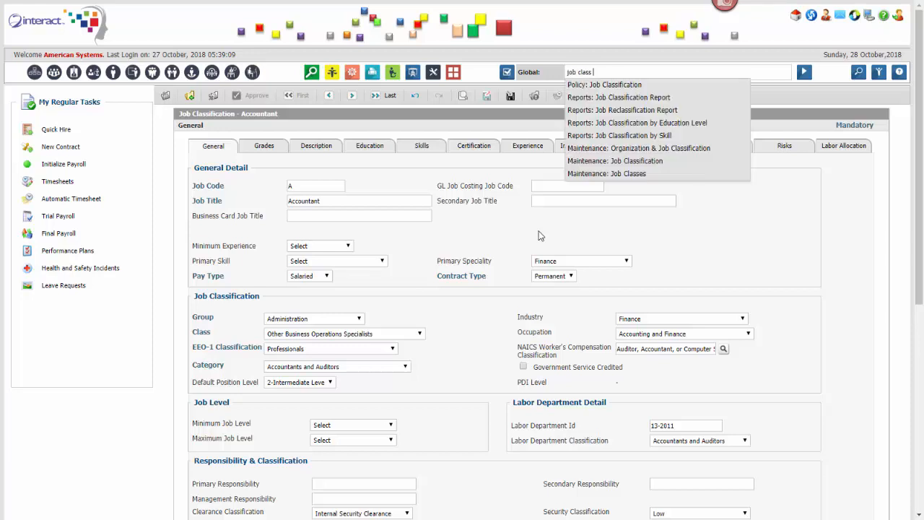
pyautogui.press('Down')
pyautogui.press('Down')
pyautogui.press('Down')
pyautogui.press('Down')
pyautogui.press('Down')
pyautogui.press('Down')
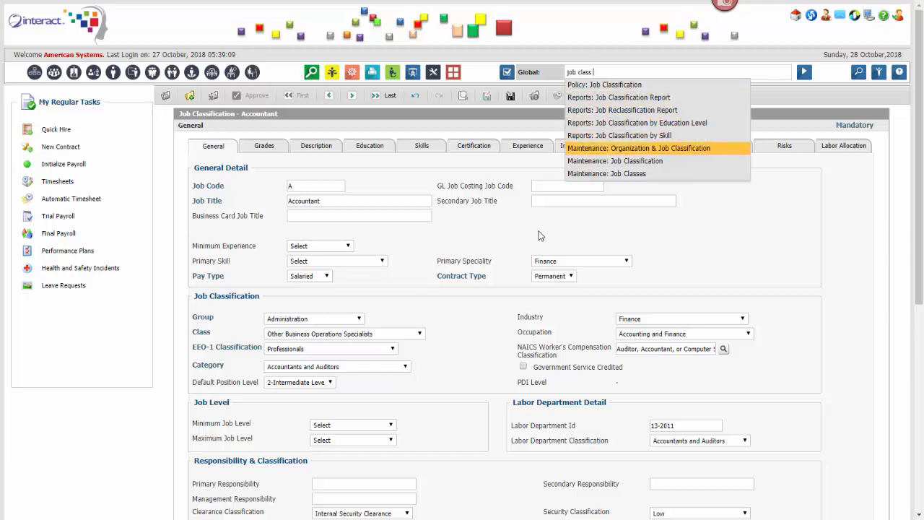
pyautogui.press('Return')
# Step: Open the Job Classification General Setup policy and review its classification system, reporting type and job chart settings
pyautogui.press('Down')
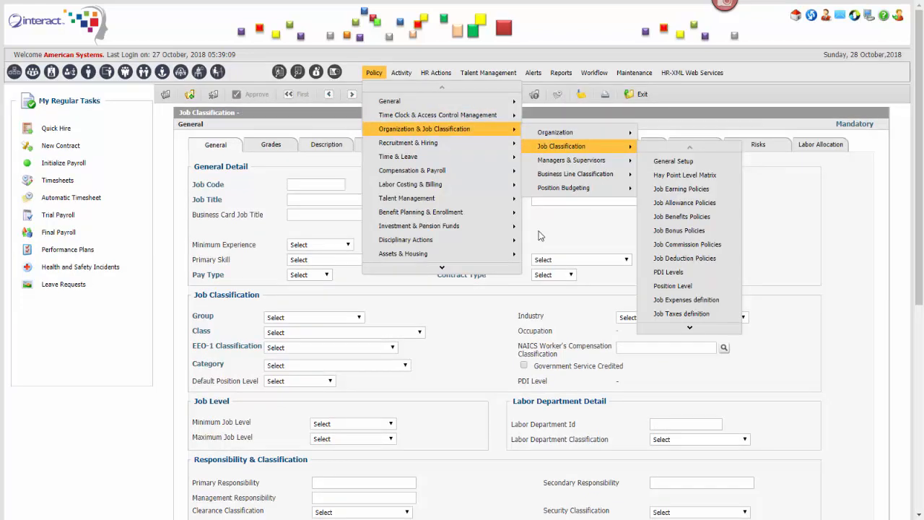
pyautogui.press('Right')
pyautogui.press('Down')
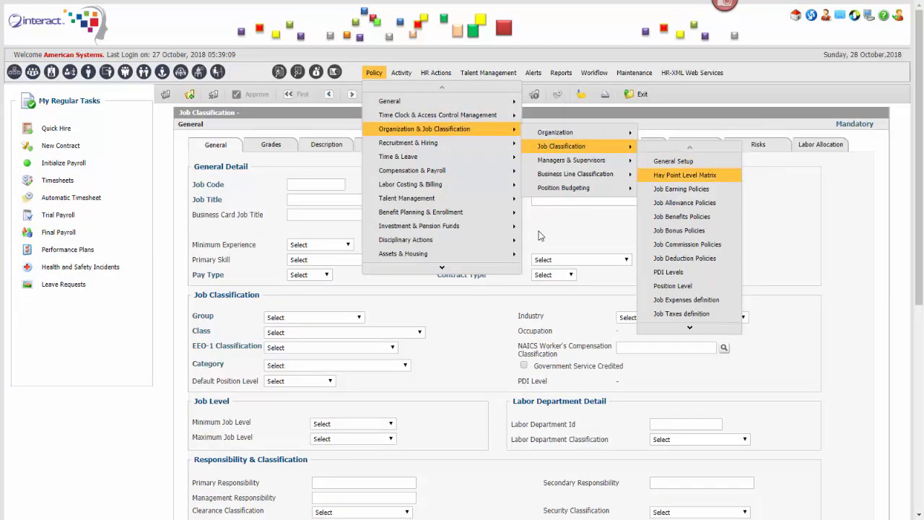
pyautogui.press('Up')
pyautogui.press('Return')
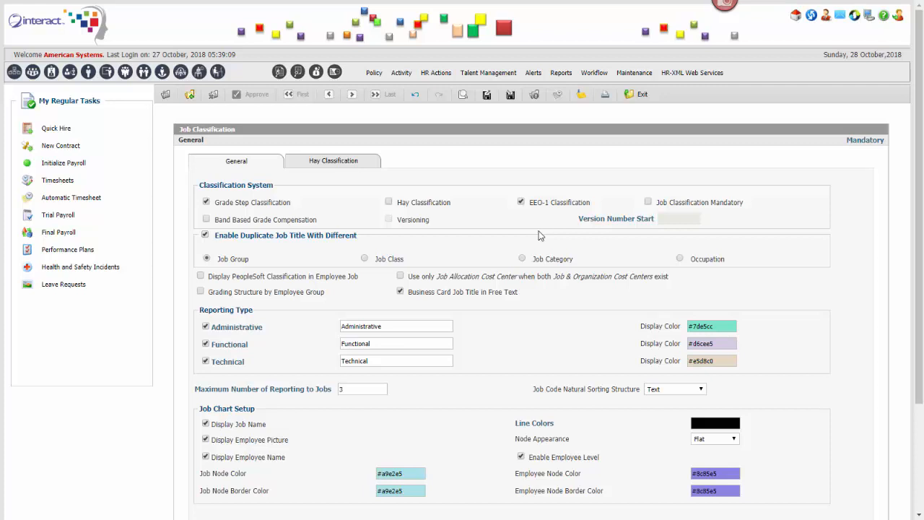
pyautogui.scroll(-2, 540, 236)
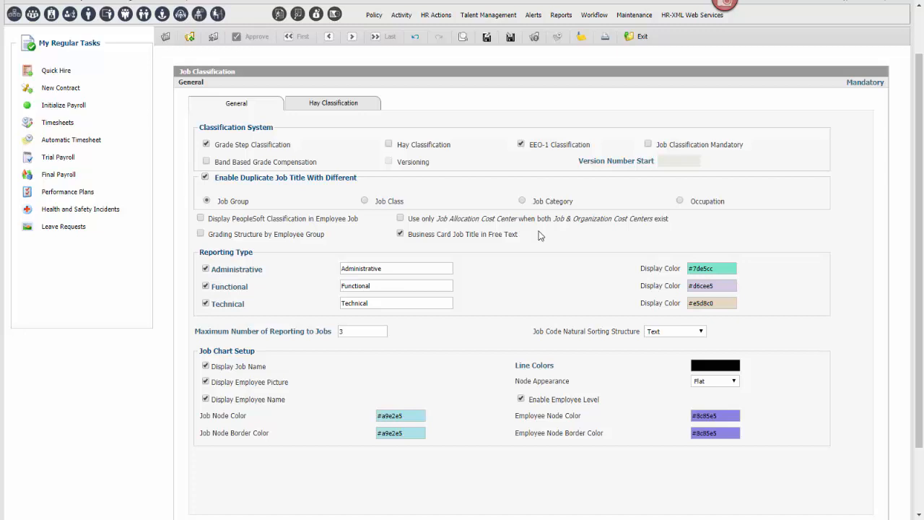
# Step: Open the EEO-1 Classification policy list for job classification
pyautogui.moveTo(374, 15)
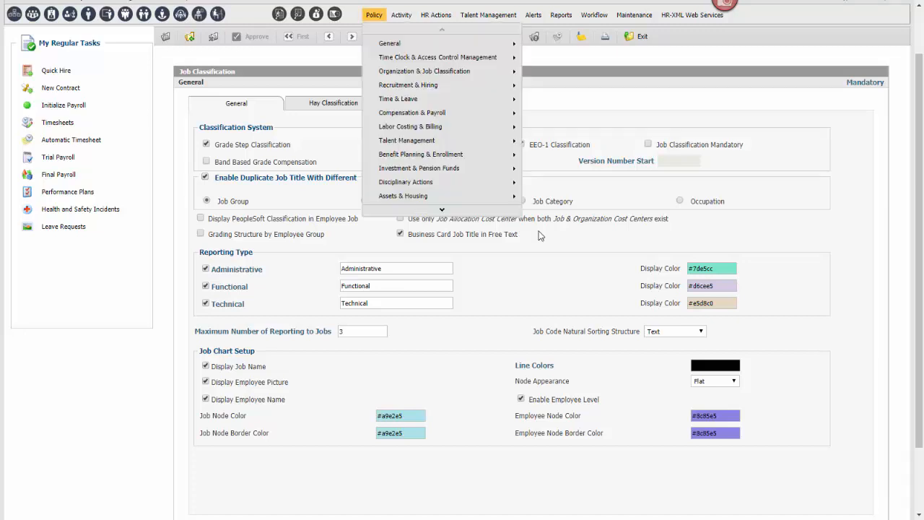
pyautogui.moveTo(438, 58)
pyautogui.moveTo(561, 88)
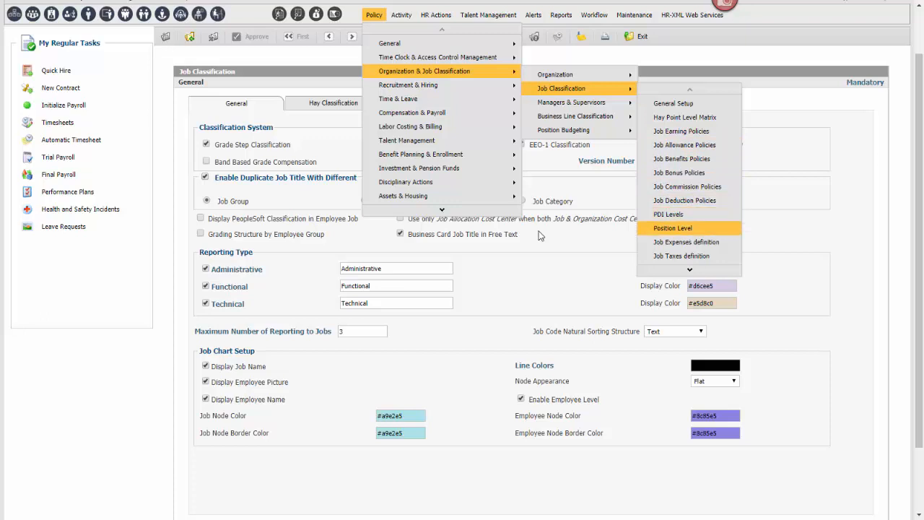
pyautogui.moveTo(689, 269)
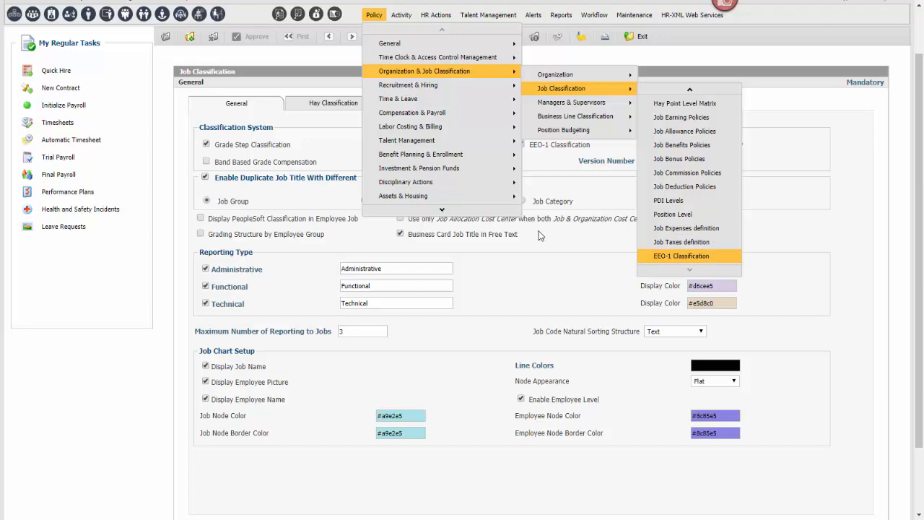
pyautogui.click(681, 256)
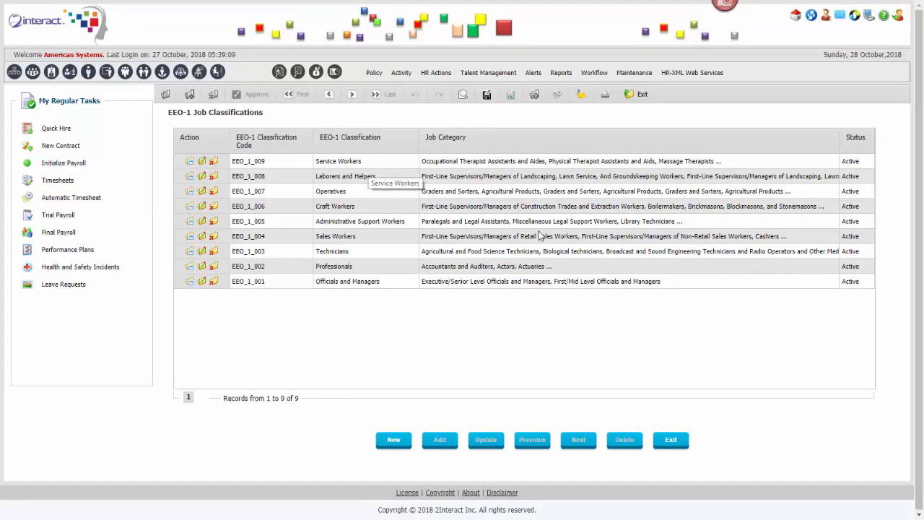
# Step: Open the reporting structure detail of the Medical Assistant job under the Job Classification activities
pyautogui.moveTo(439, 101)
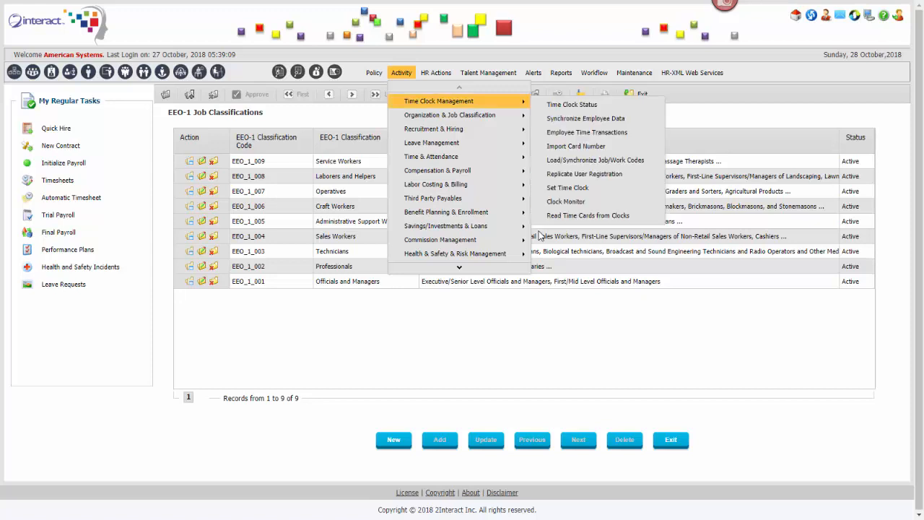
pyautogui.moveTo(450, 116)
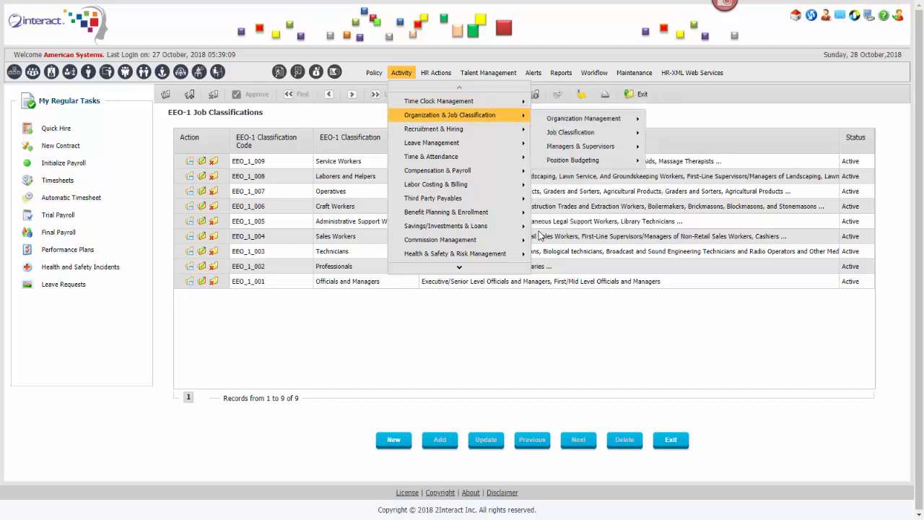
pyautogui.moveTo(583, 119)
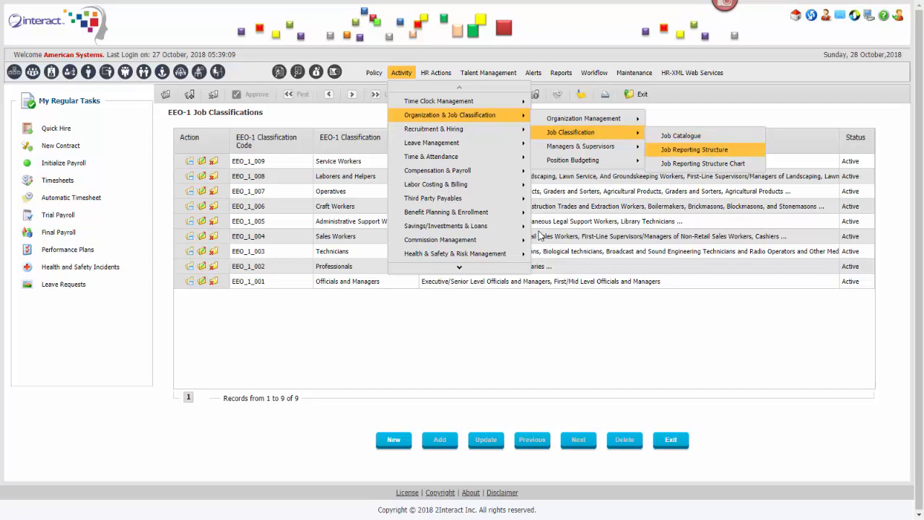
pyautogui.click(702, 163)
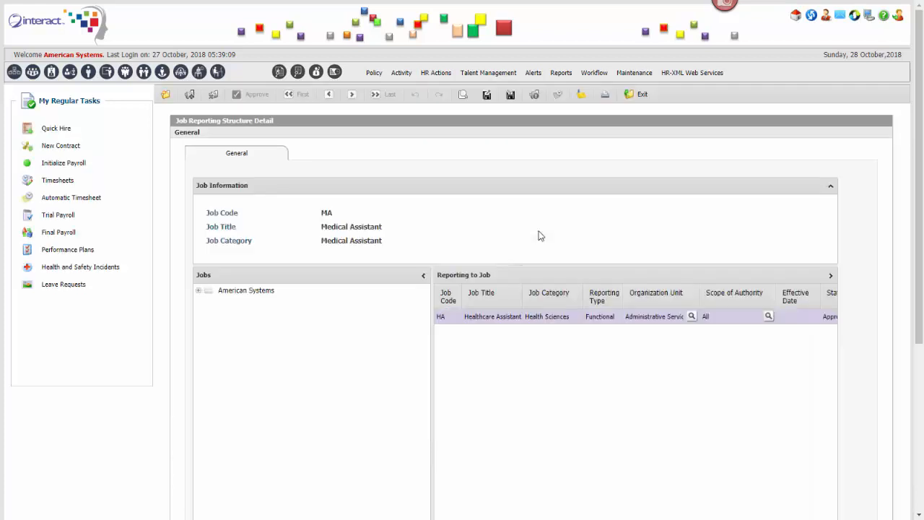
# Step: Expand the American Systems job tree and review the HR actions in the Healthcare Assistant row's scope of authority
pyautogui.scroll(-2, 538, 236)
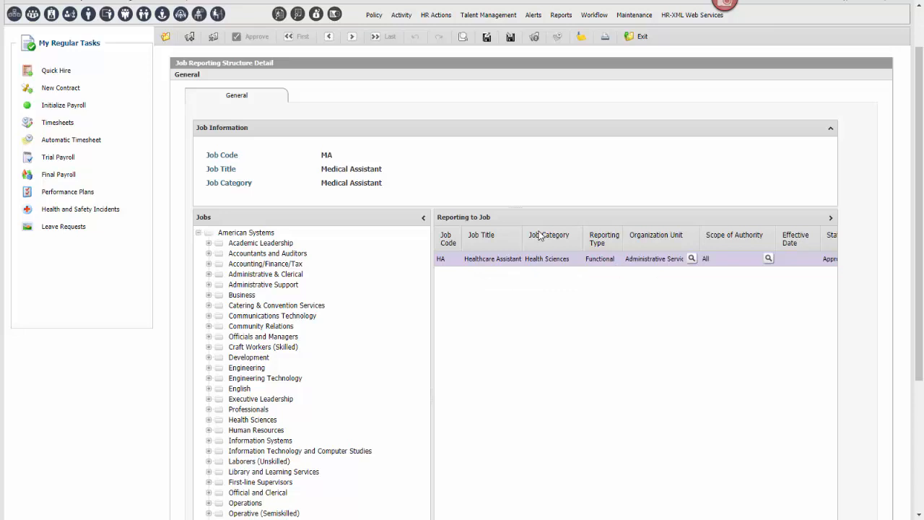
pyautogui.scroll(-2, 540, 235)
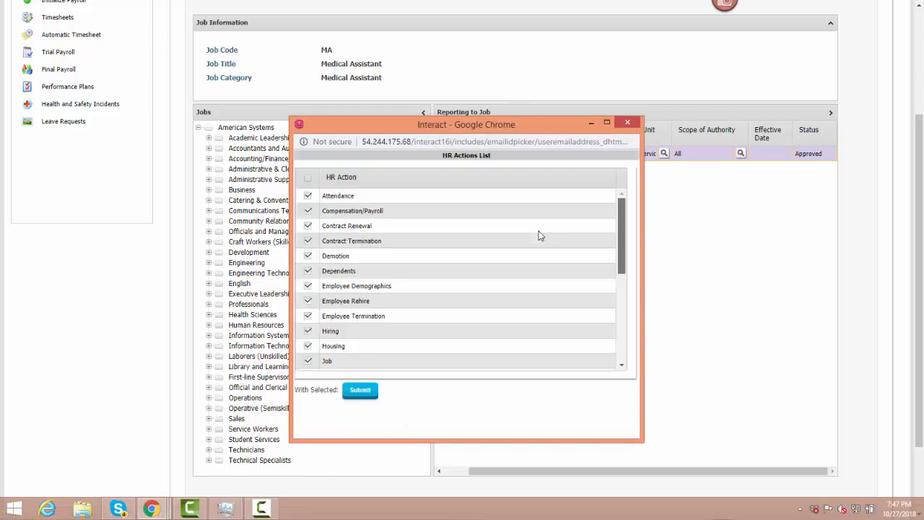
pyautogui.scroll(-5, 540, 235)
pyautogui.scroll(5, 540, 235)
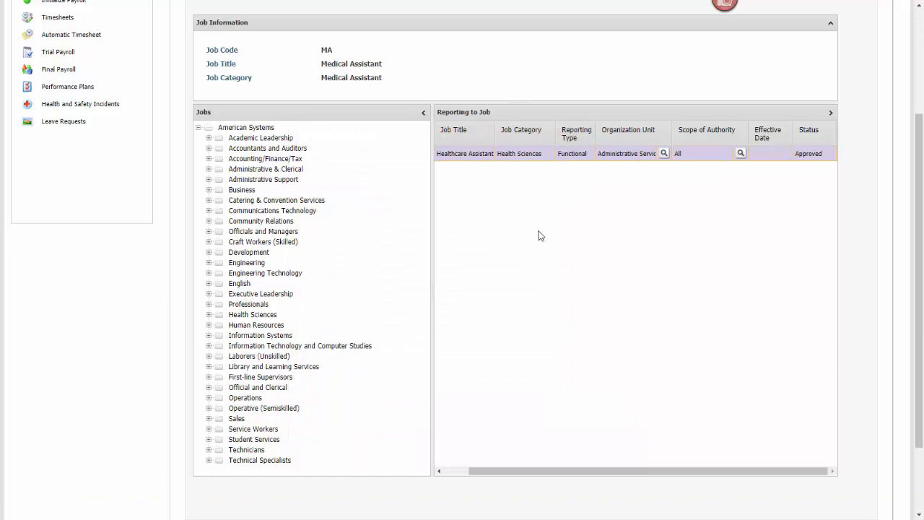
# Step: Set the effective date of the Healthcare Assistant reporting line to 01/11/2018 and save the reporting structure
pyautogui.click(769, 154)
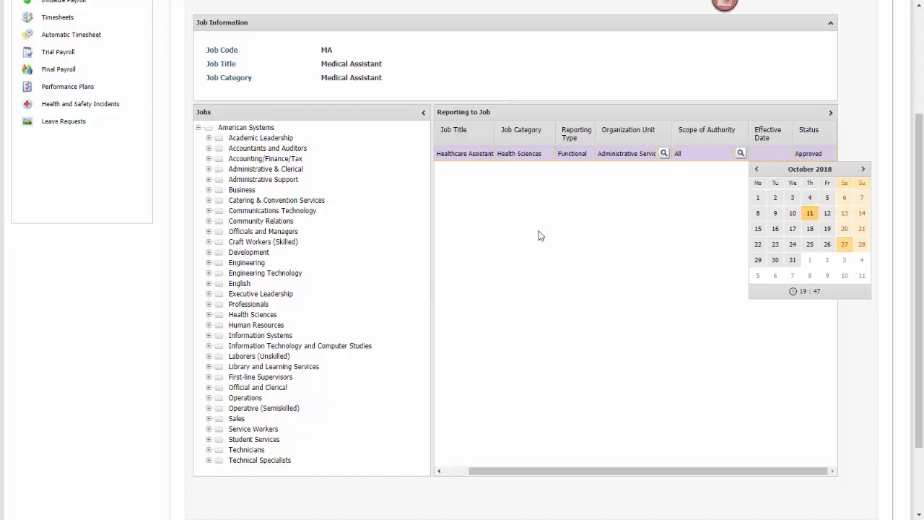
pyautogui.click(810, 260)
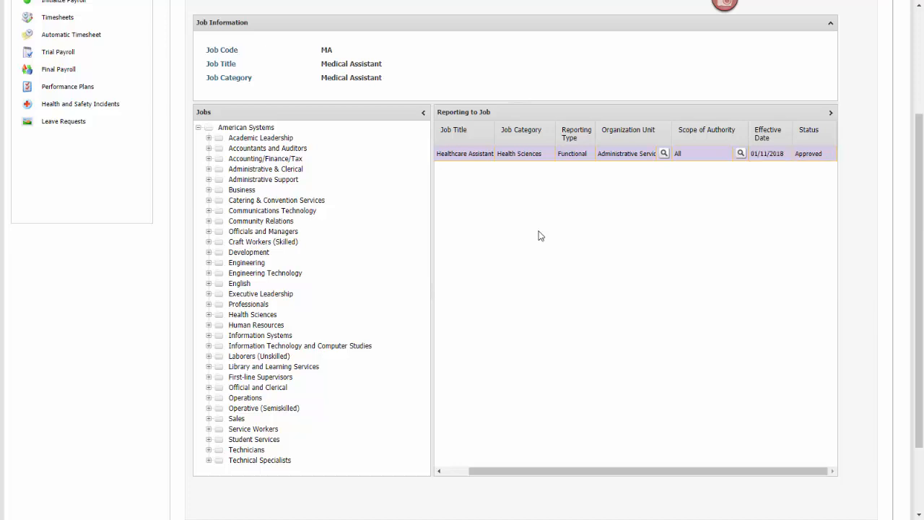
pyautogui.scroll(3, 540, 235)
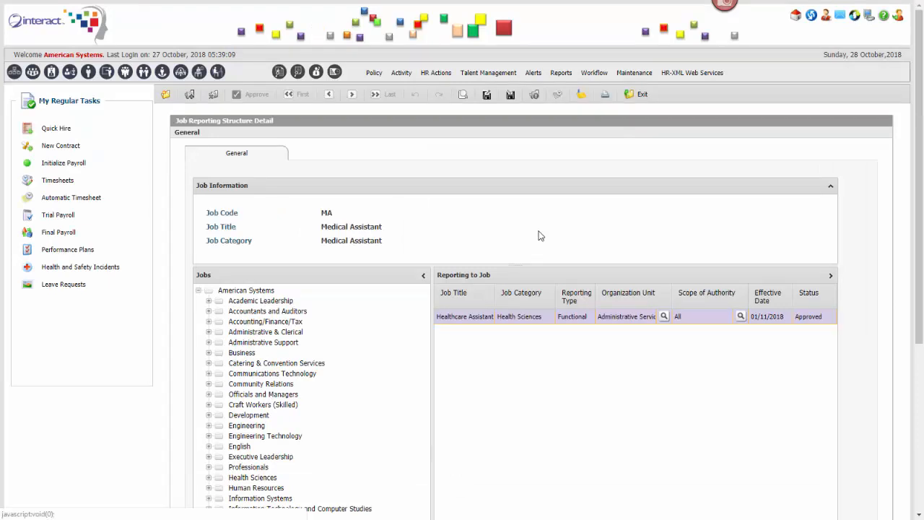
pyautogui.click(486, 95)
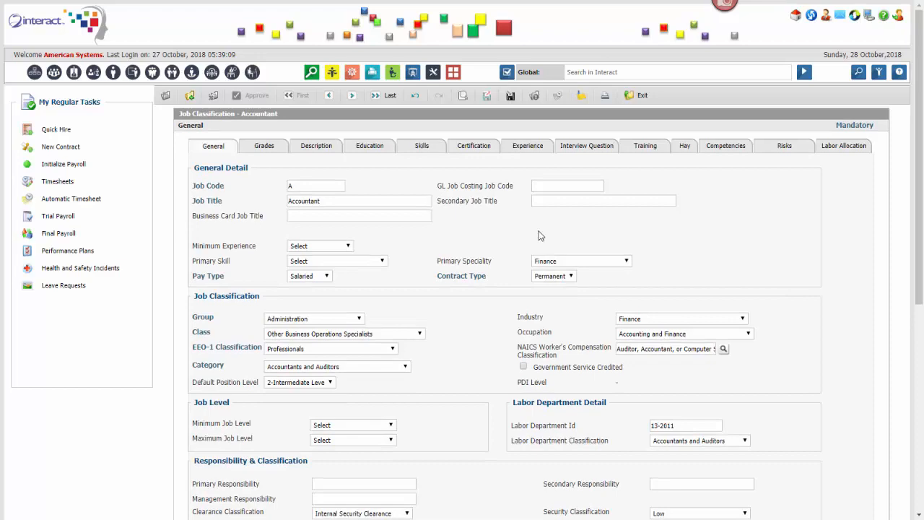
pyautogui.scroll(-3, 540, 236)
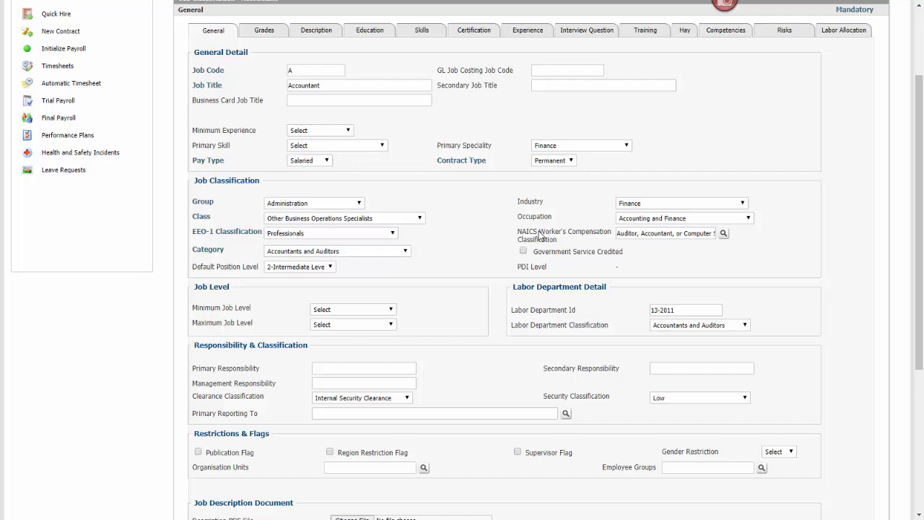
pyautogui.scroll(2, 540, 236)
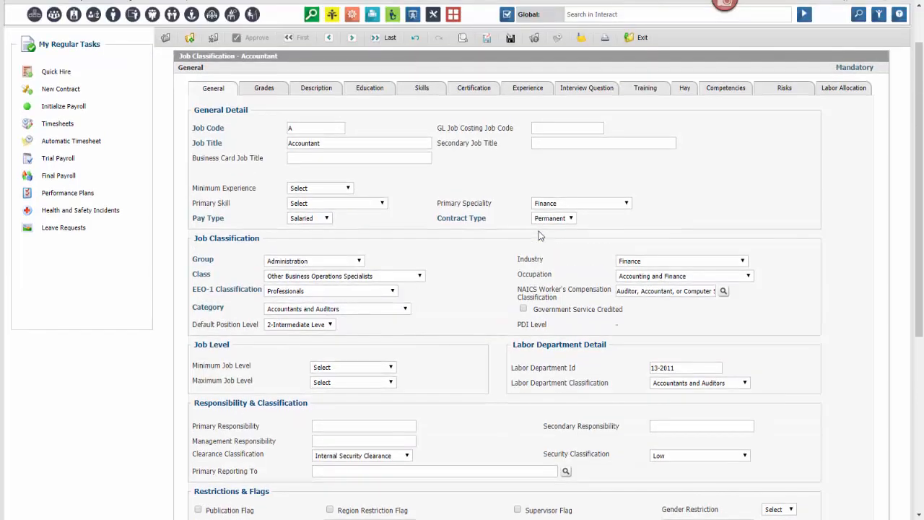
pyautogui.scroll(2, 540, 236)
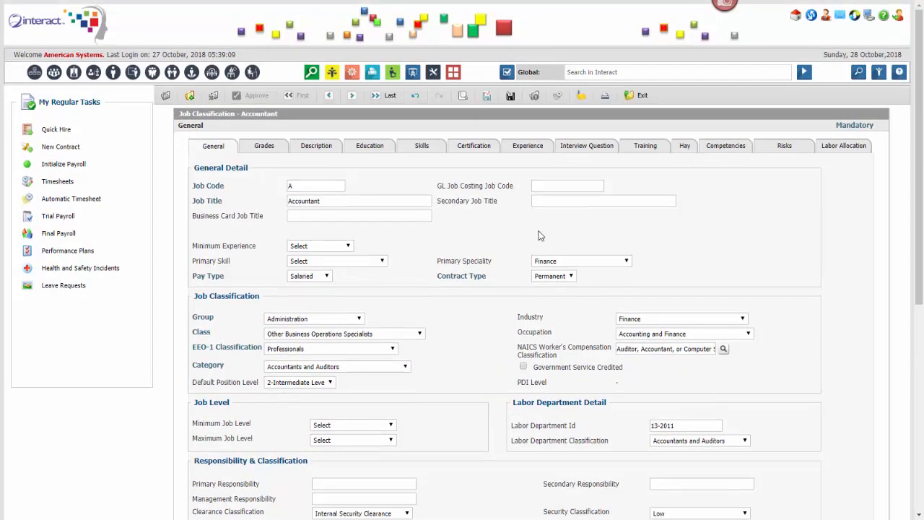